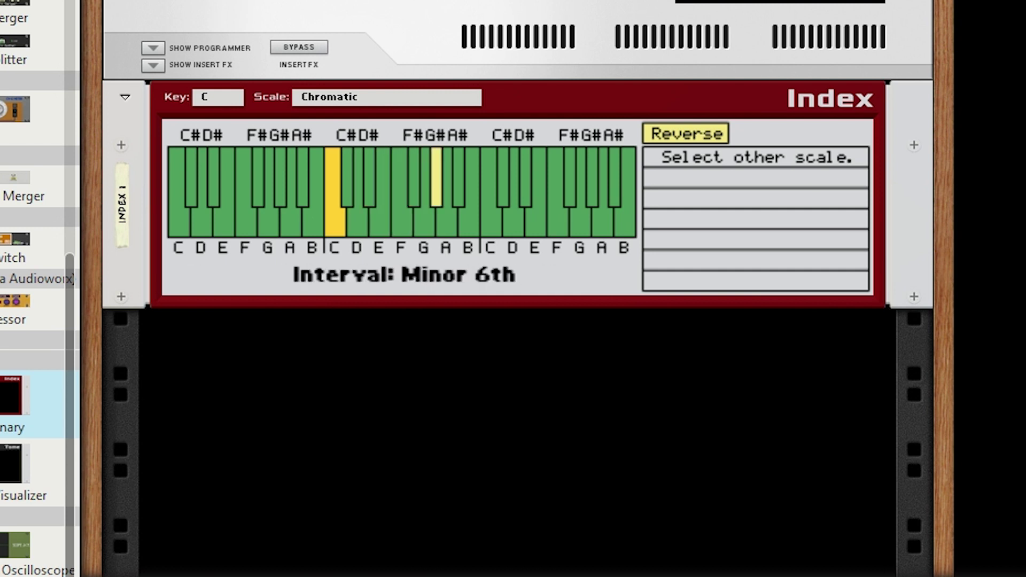
Select the Index chord dictionary device, set at key C with the Chromatic scale
click(128, 277)
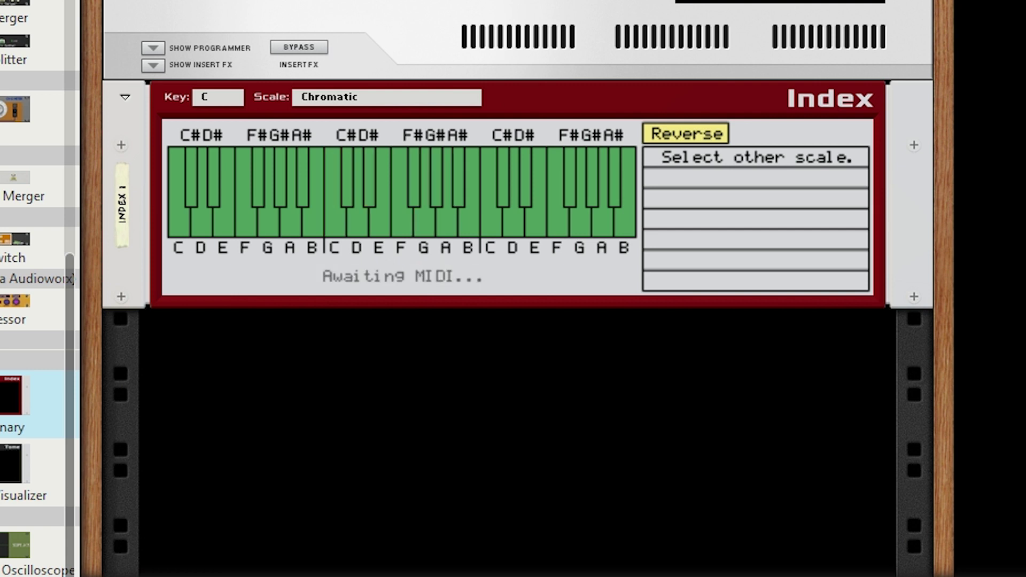
click(908, 214)
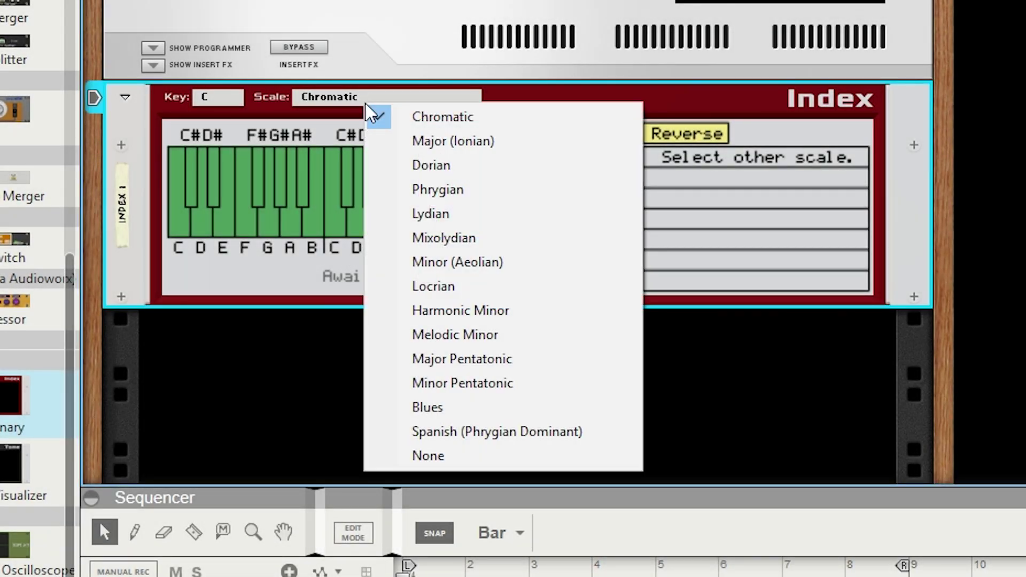
Switch the Index to Major (Ionian) and audition Cmaj, Dm, Em, Fmaj, Gmaj, Am and Bdim
click(391, 141)
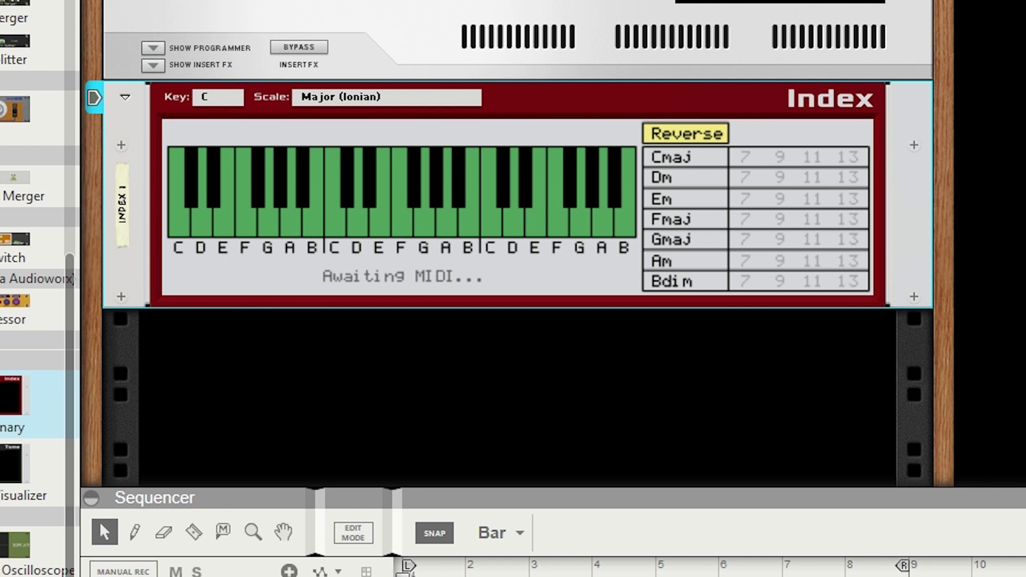
click(705, 163)
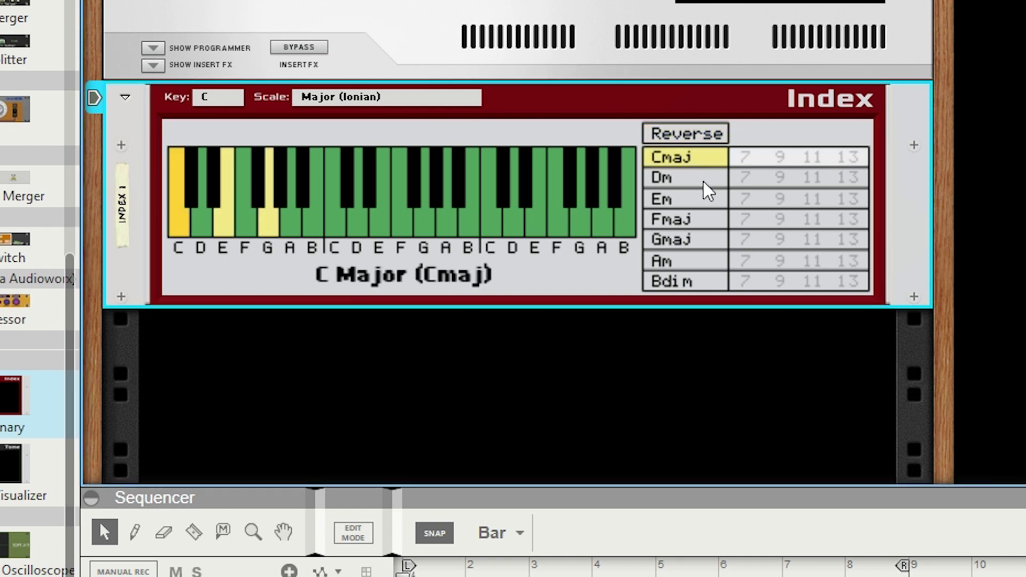
click(705, 179)
click(708, 208)
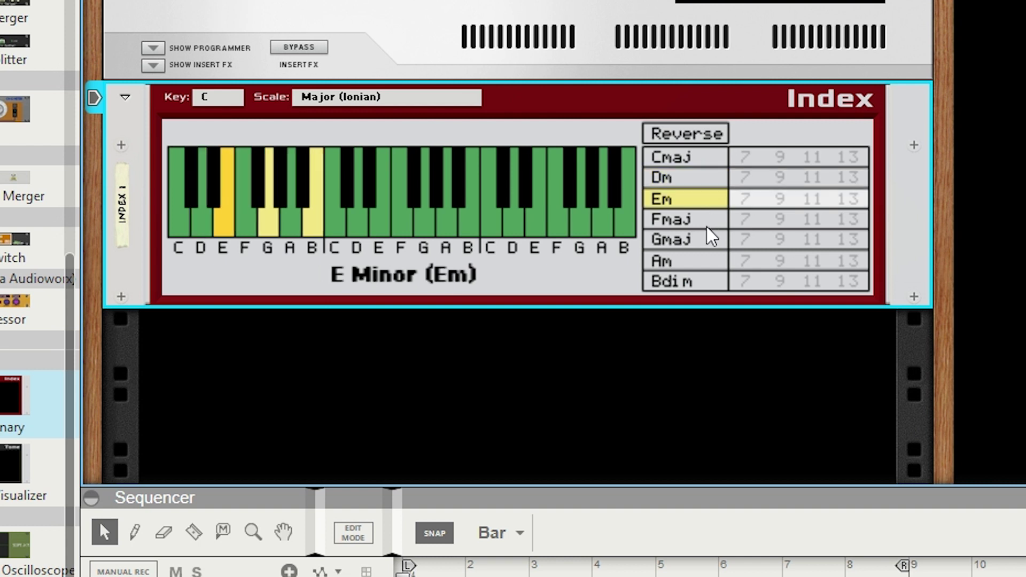
click(708, 221)
click(709, 241)
click(707, 262)
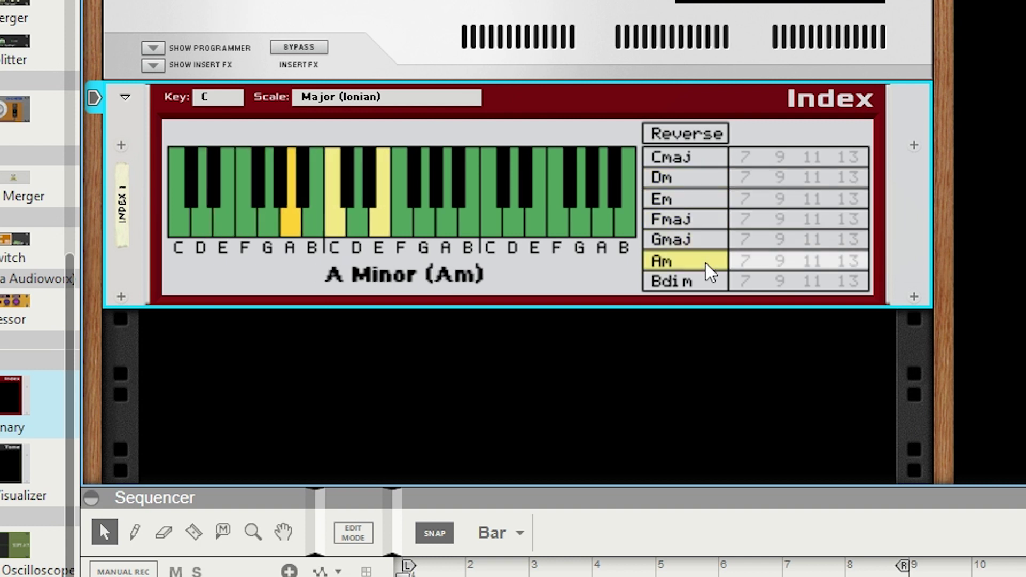
click(710, 283)
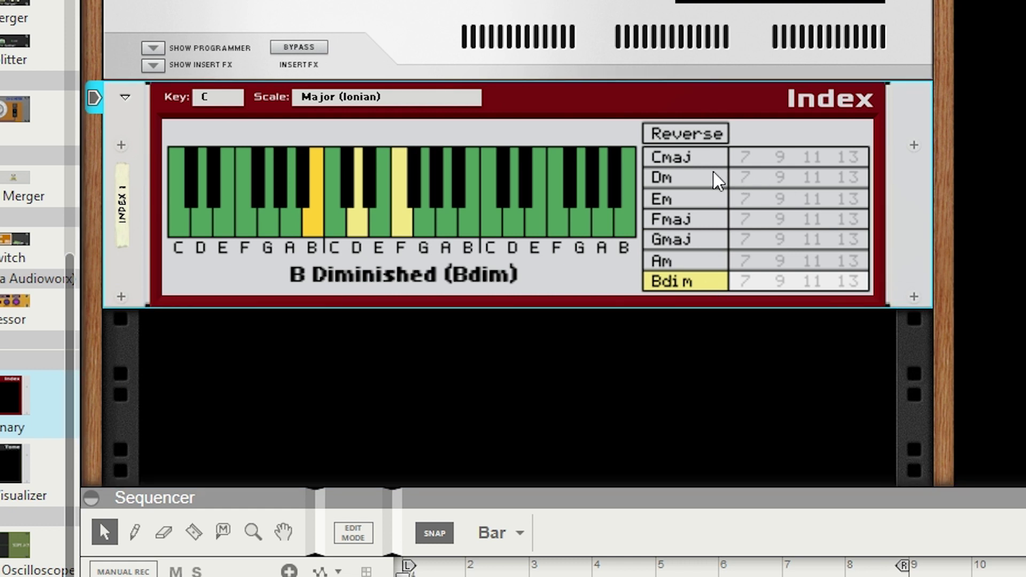
Return to Cmaj and stack the 7th, 9th, 11th and 13th extensions on it
click(684, 167)
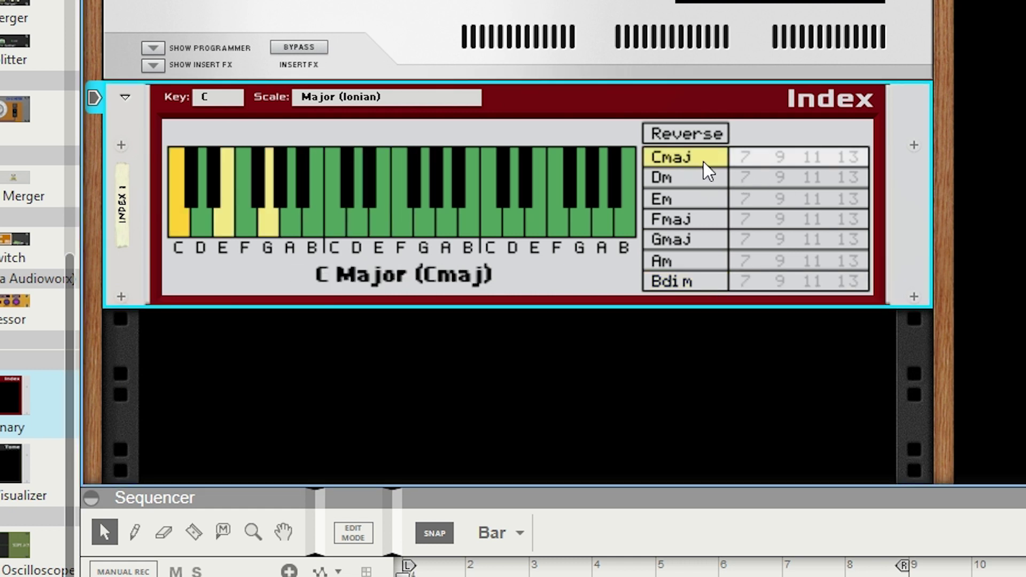
click(747, 159)
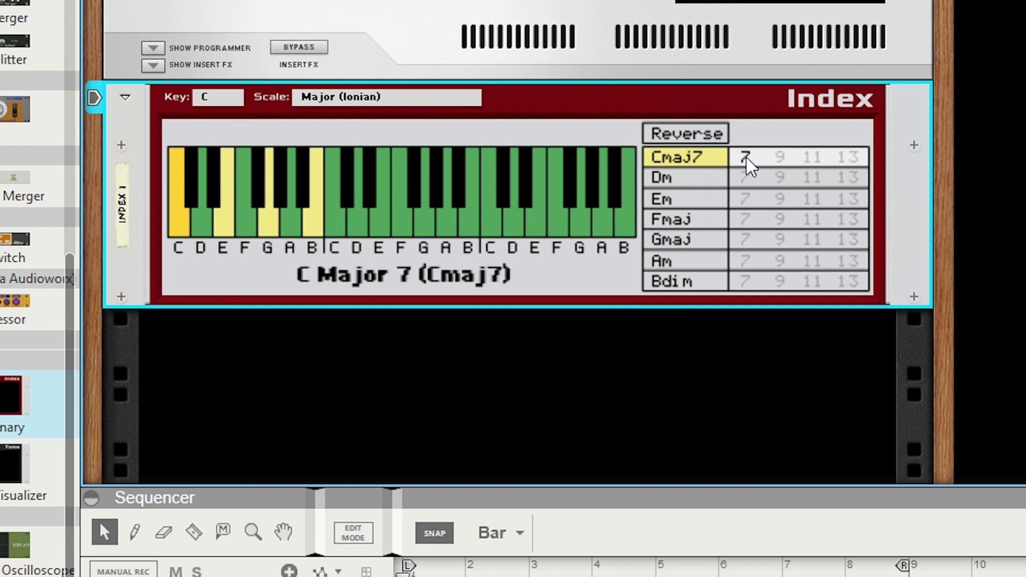
click(781, 161)
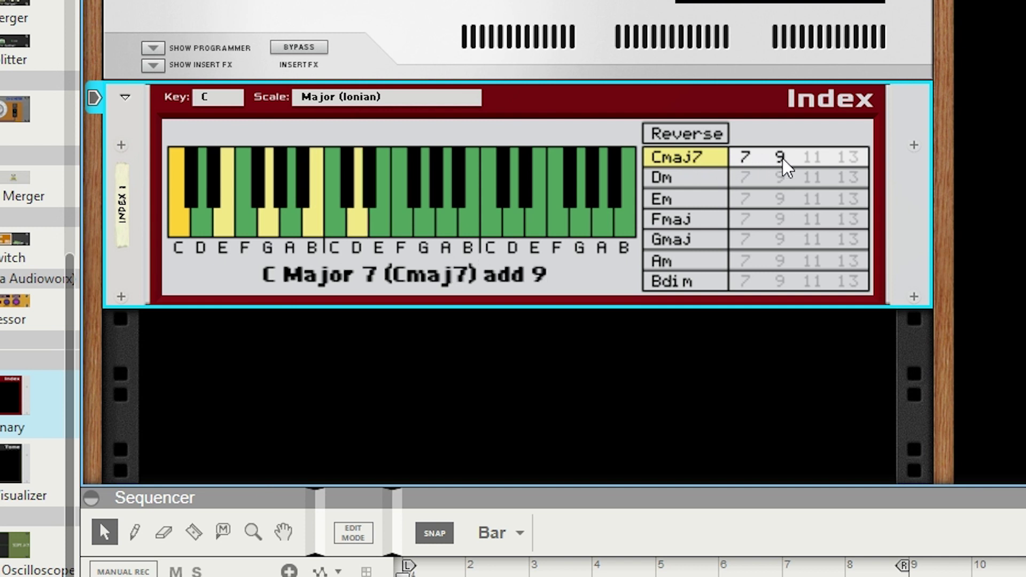
click(815, 161)
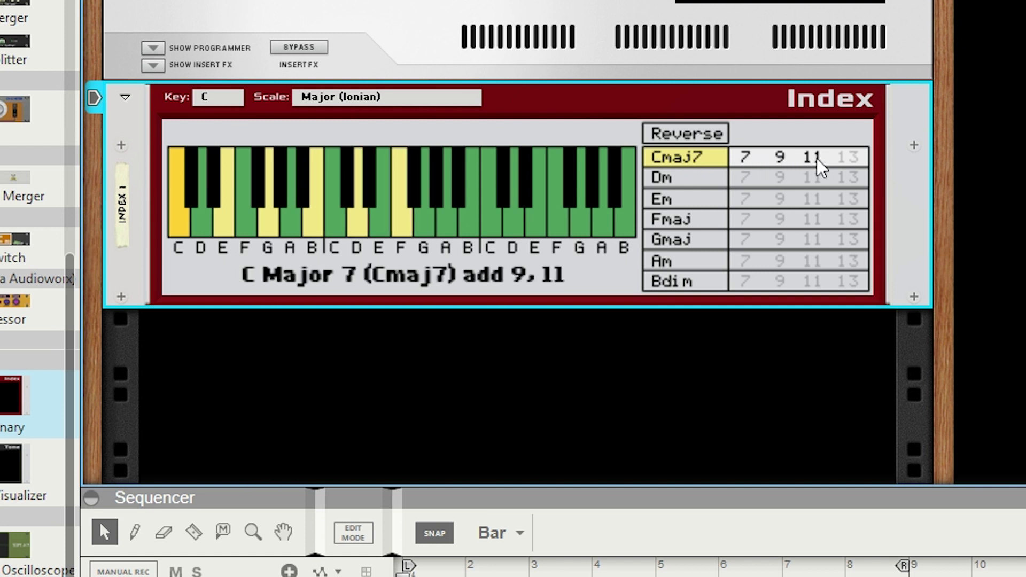
click(853, 161)
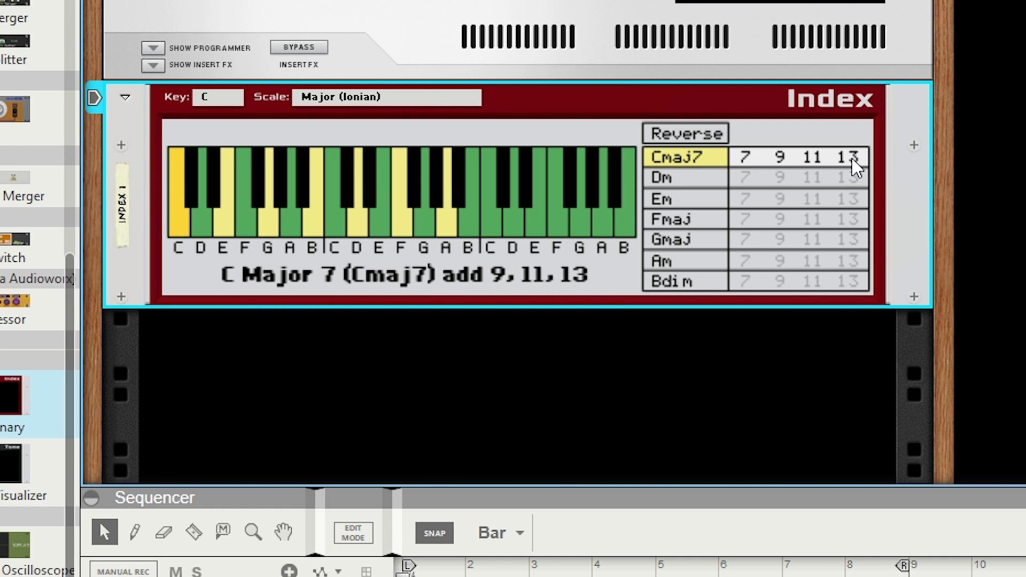
Remove the 13th, 11th and 9th, flatten the seventh to C7, then clear it for plain Cmaj
click(854, 163)
click(809, 164)
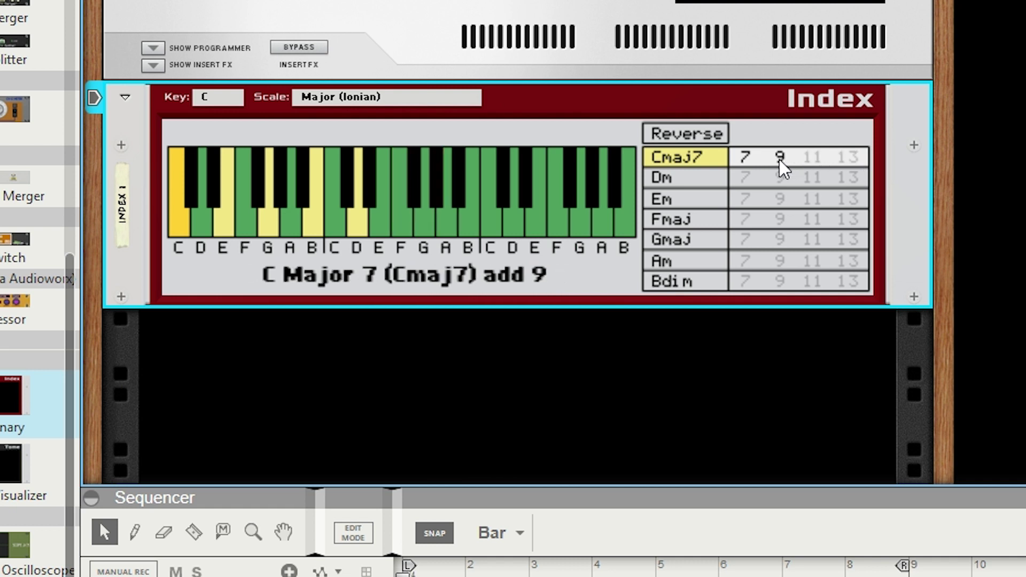
click(781, 166)
click(745, 158)
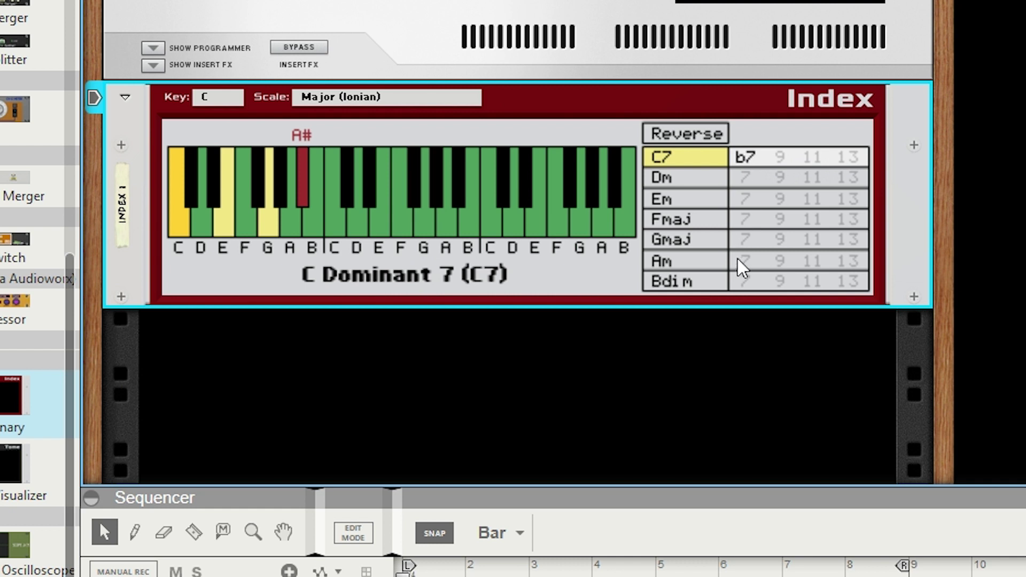
click(738, 157)
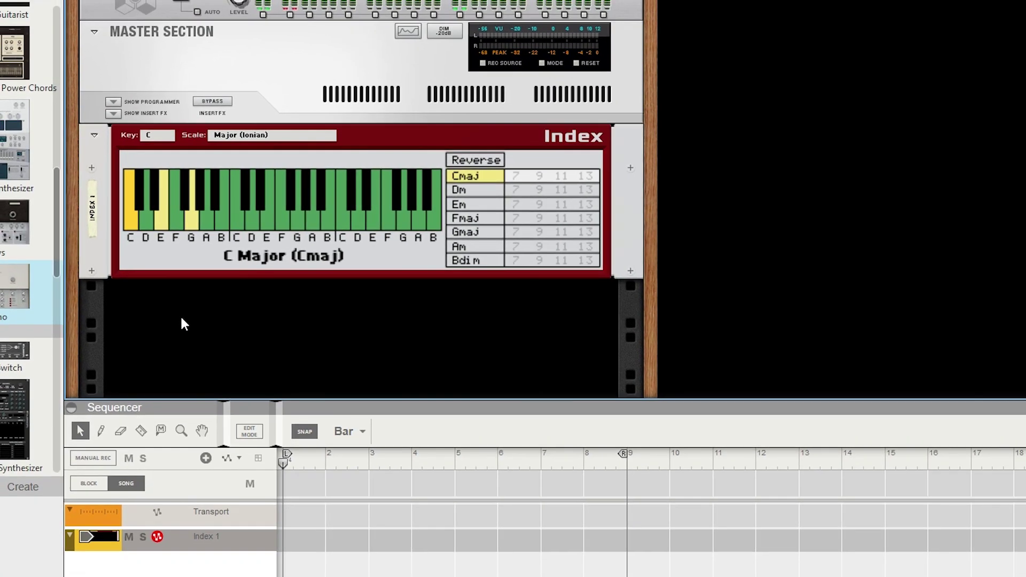
Add a Radical Piano and cable the Index Direct Chord Gate and Note outputs to its Sequencer Control Gate and CV inputs
drag(15, 288, 804, 94)
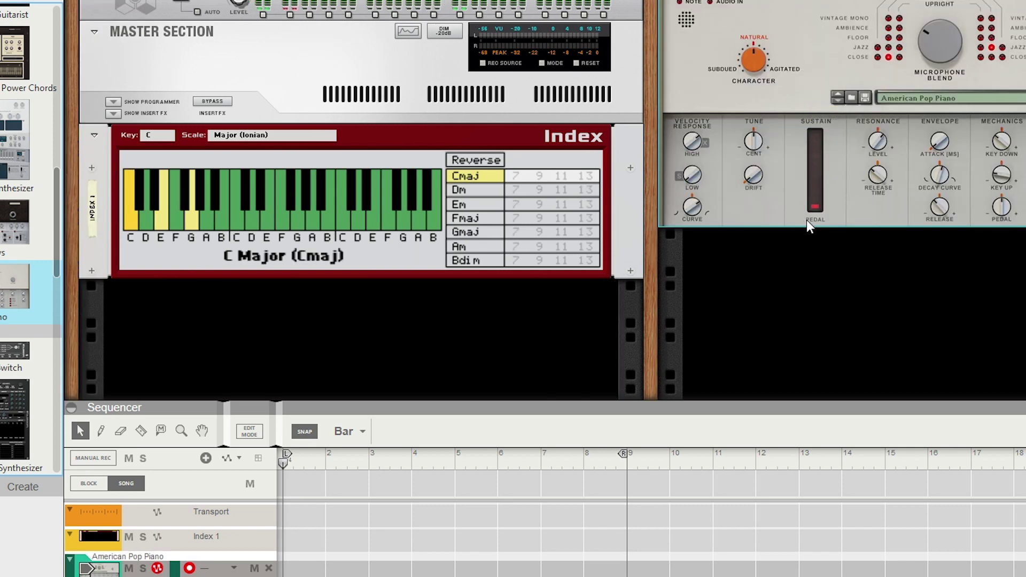
key(Tab)
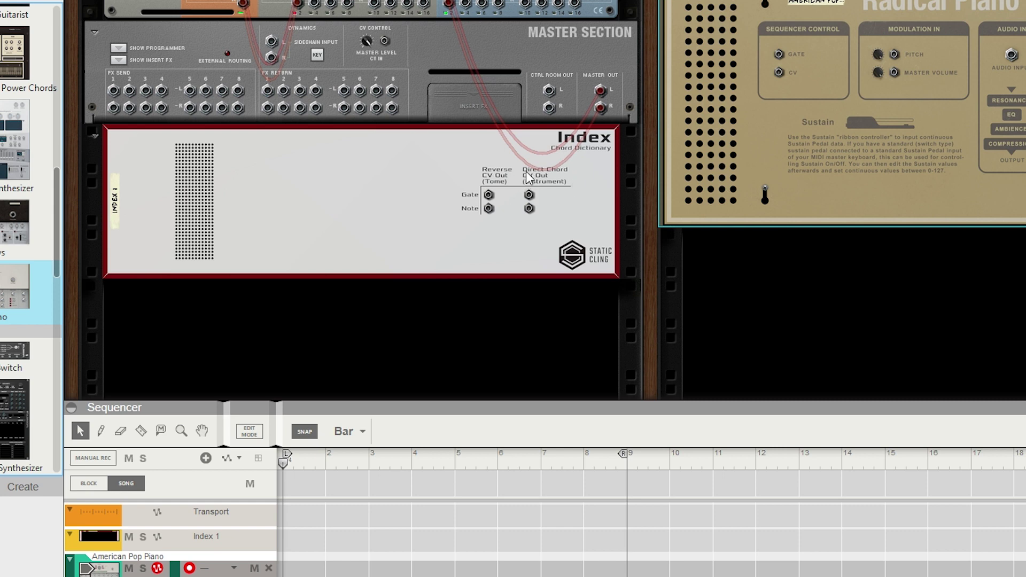
drag(529, 196, 779, 54)
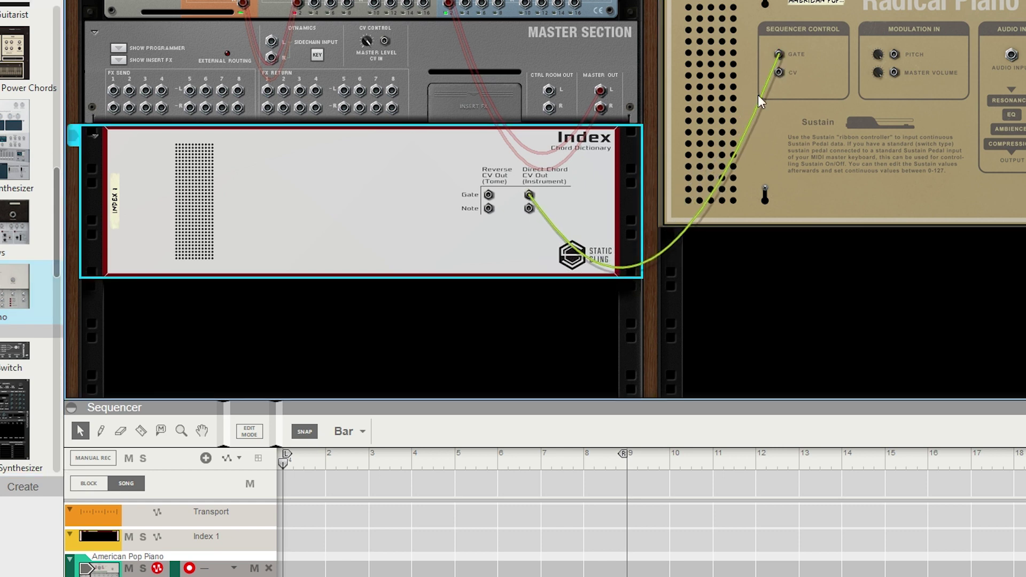
drag(529, 208, 782, 72)
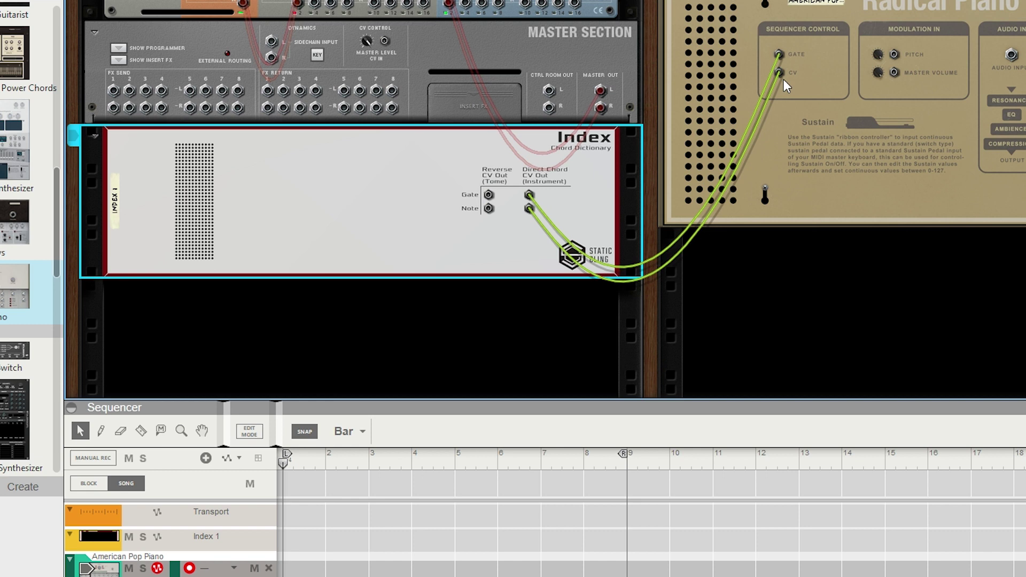
key(Tab)
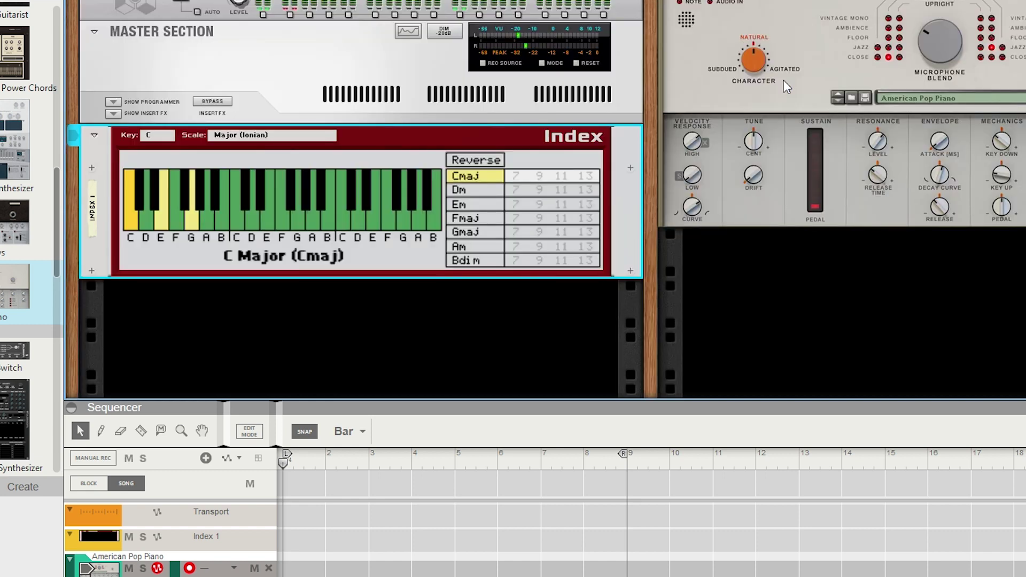
Play all seven C major diatonic chords through the piano, Cmaj through Bdim
click(472, 176)
click(473, 177)
click(463, 191)
click(462, 204)
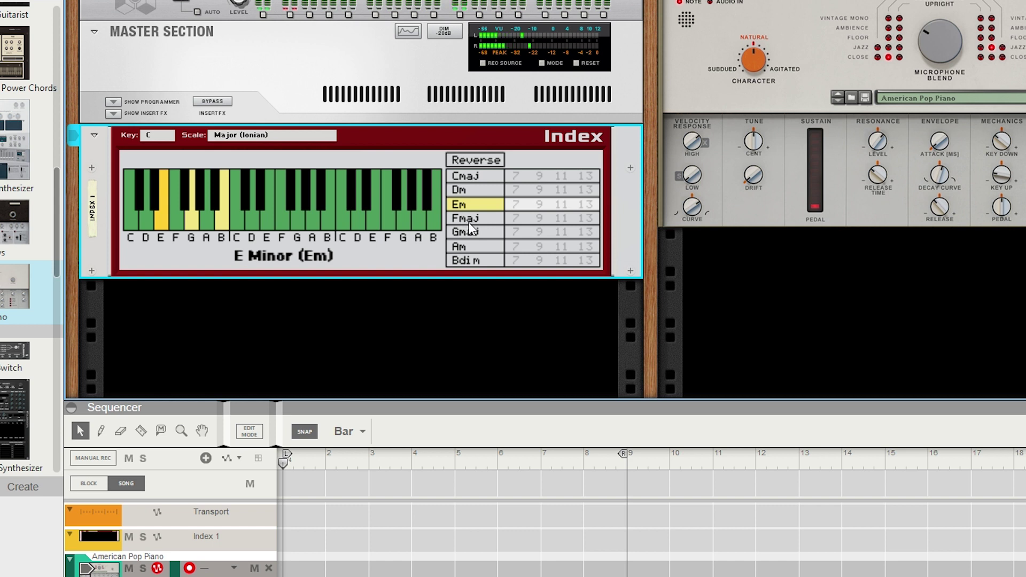
click(469, 220)
click(478, 233)
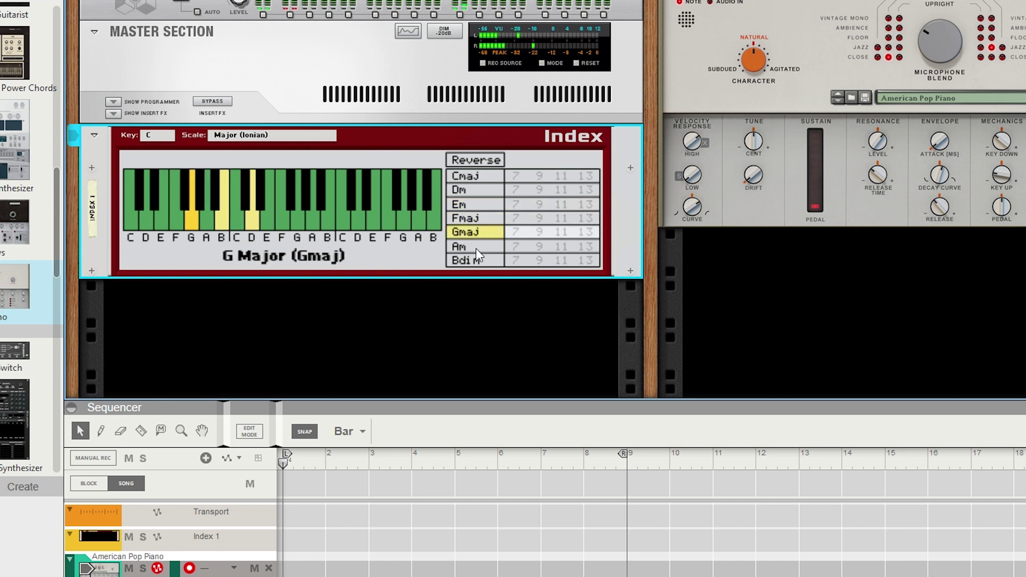
click(476, 247)
click(484, 262)
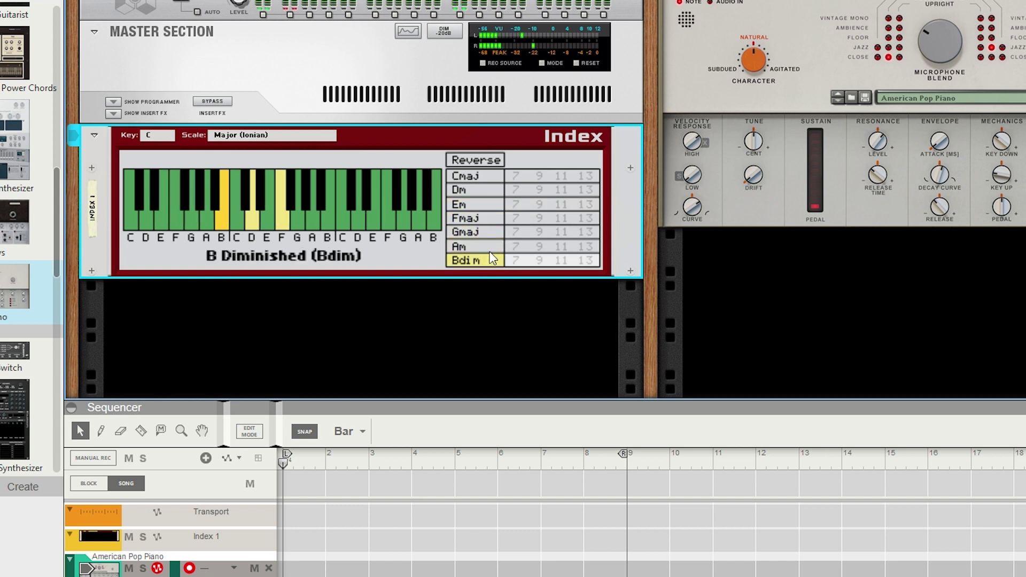
Play the Cmaj, Gmaj, Am, Fmaj progression
click(464, 177)
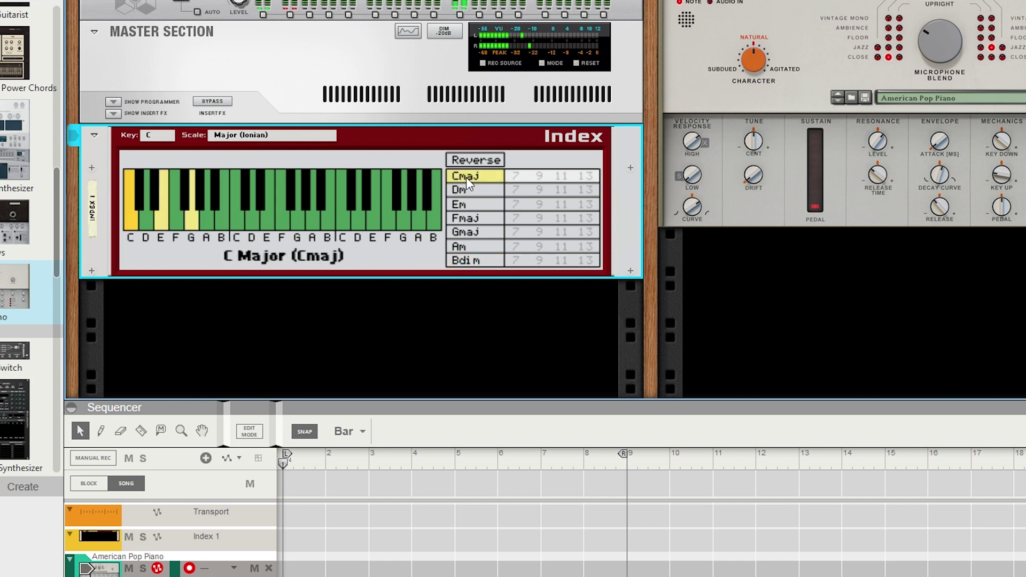
click(473, 234)
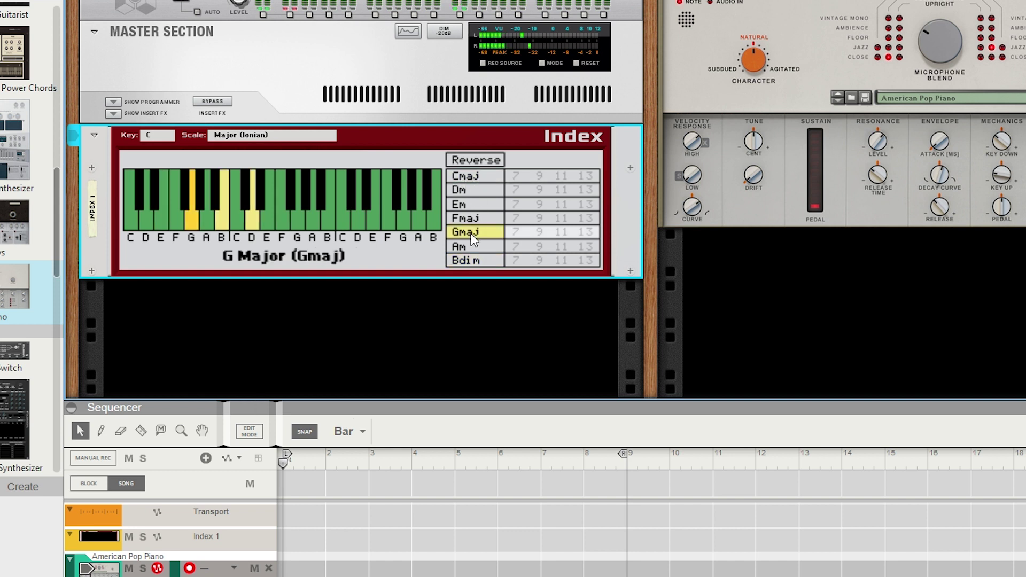
click(458, 246)
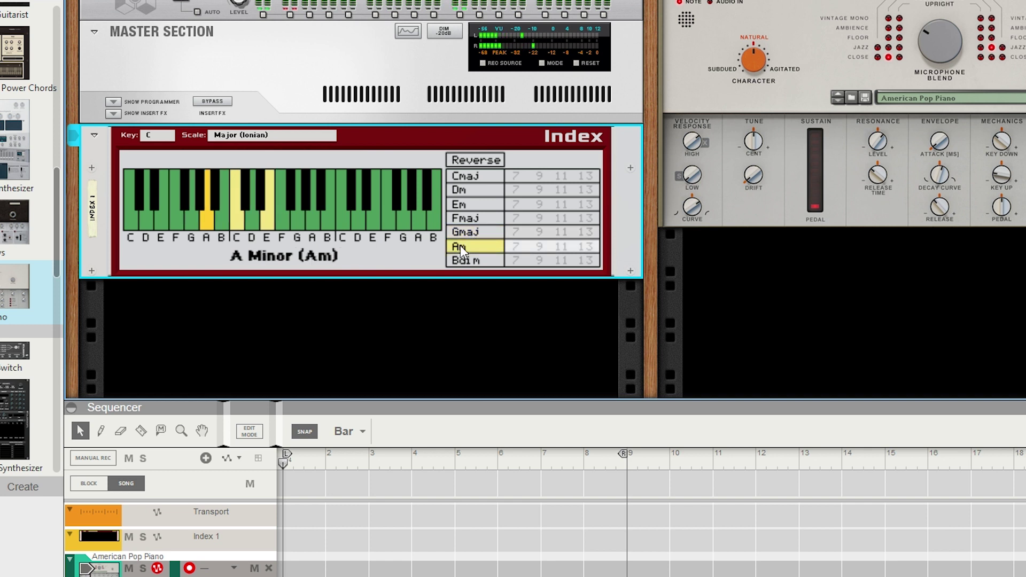
click(463, 219)
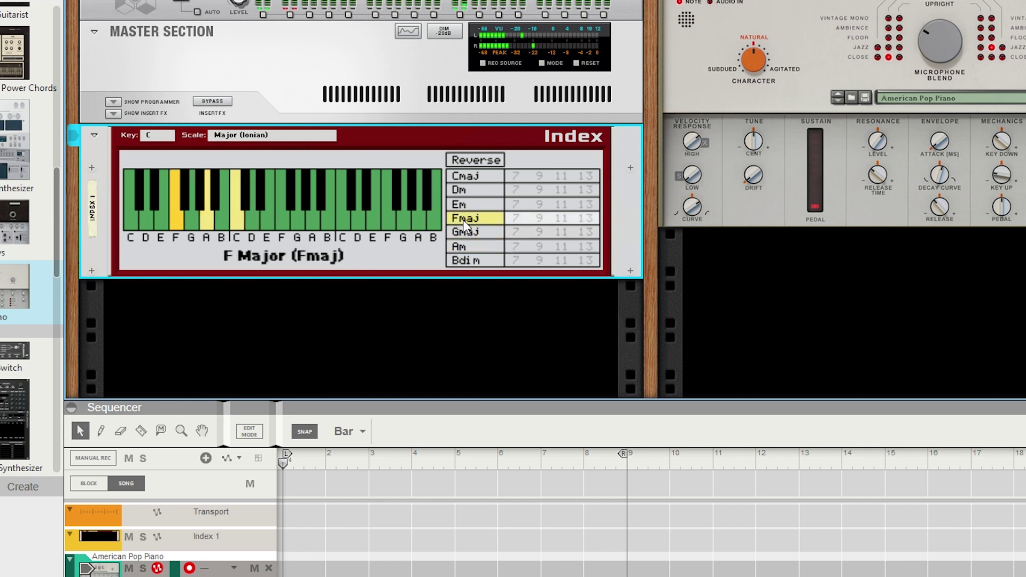
Return to C, add the 7th, then flatten it to C dominant 7, auditioning each
click(478, 178)
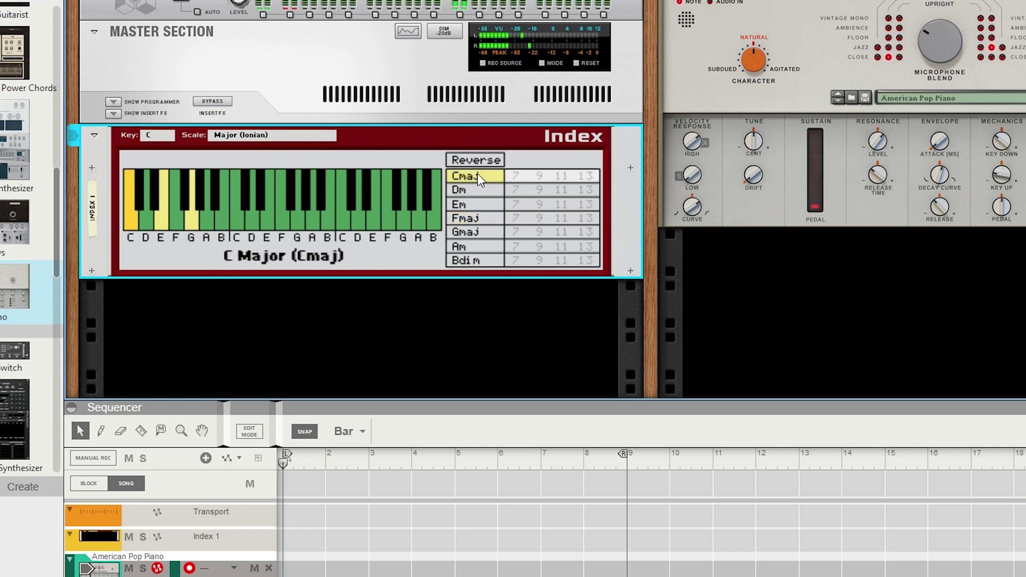
click(516, 176)
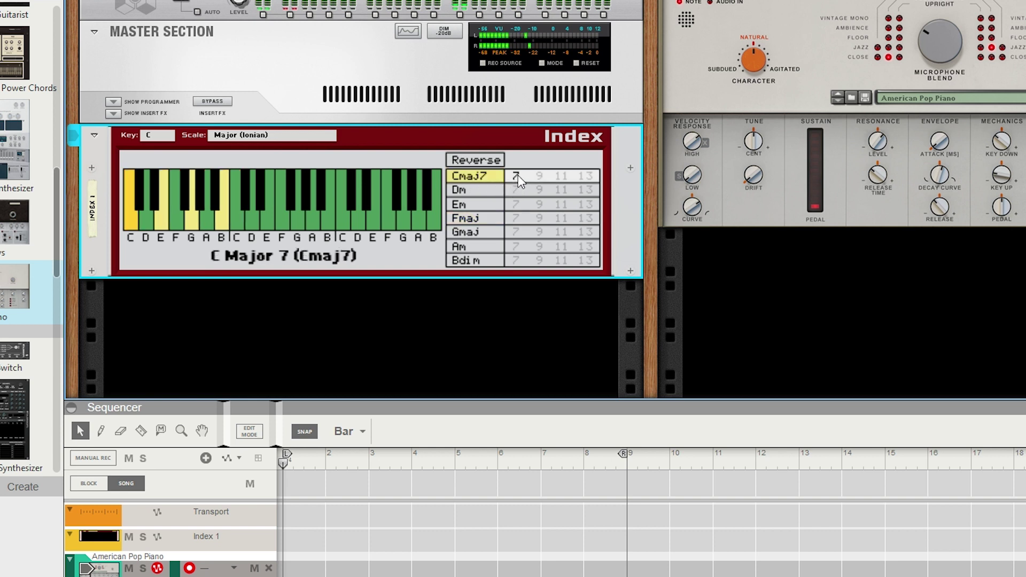
click(457, 179)
click(518, 174)
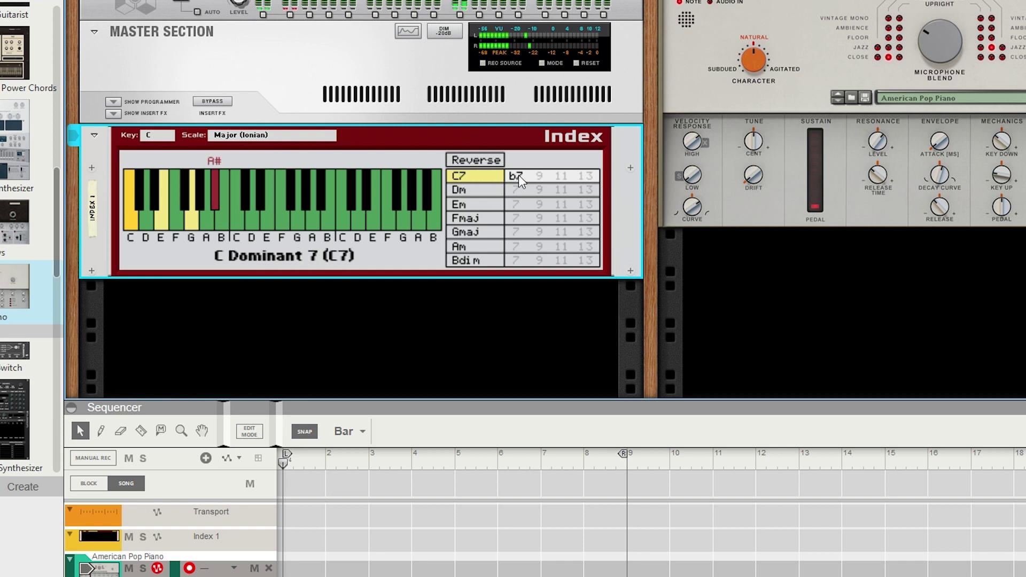
click(464, 178)
Add the 9th, 11th and 13th extensions to the C7 chord
click(538, 176)
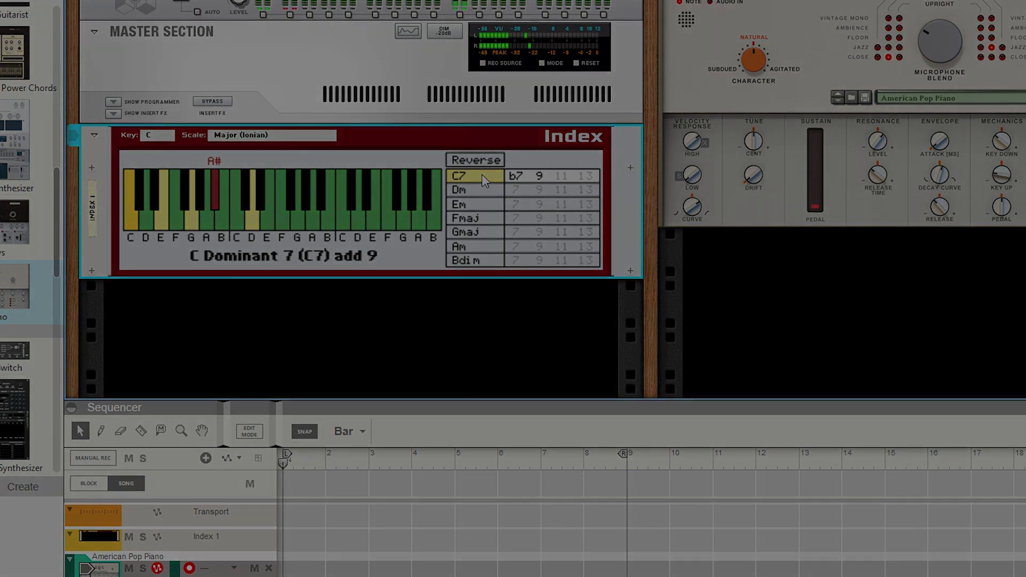
click(561, 175)
click(586, 176)
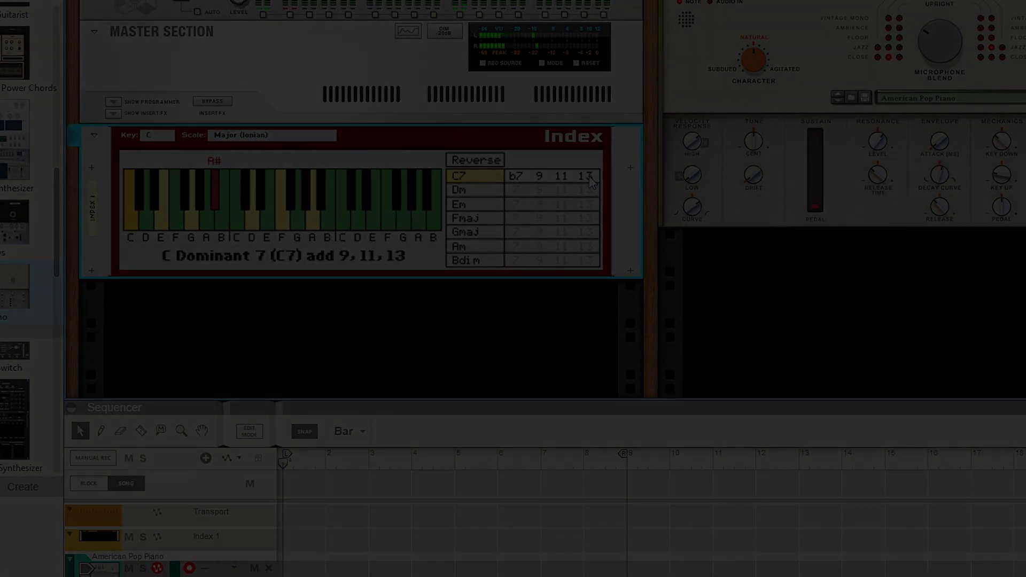